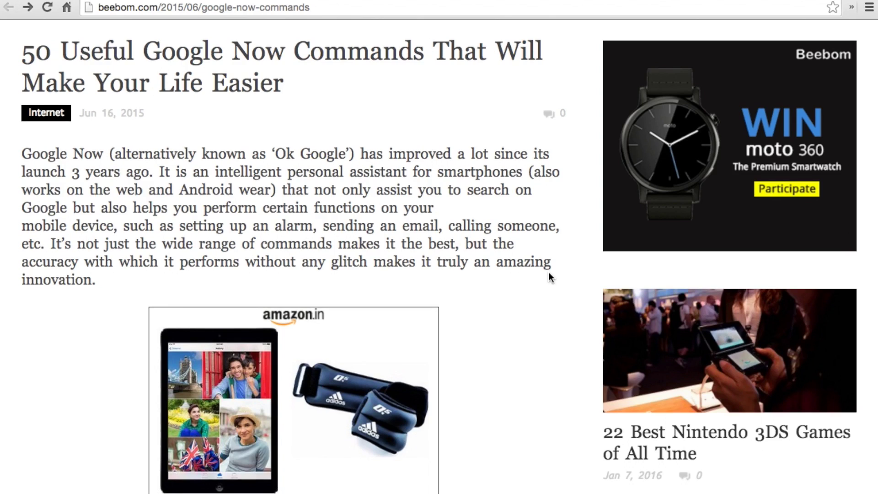
- Scroll down through the Google Now voice results, then back up
scroll(549, 272, down, 1)
scroll(549, 273, down, 3)
scroll(549, 273, down, 5)
scroll(549, 273, down, 2)
scroll(549, 273, down, 2)
scroll(549, 273, down, 2)
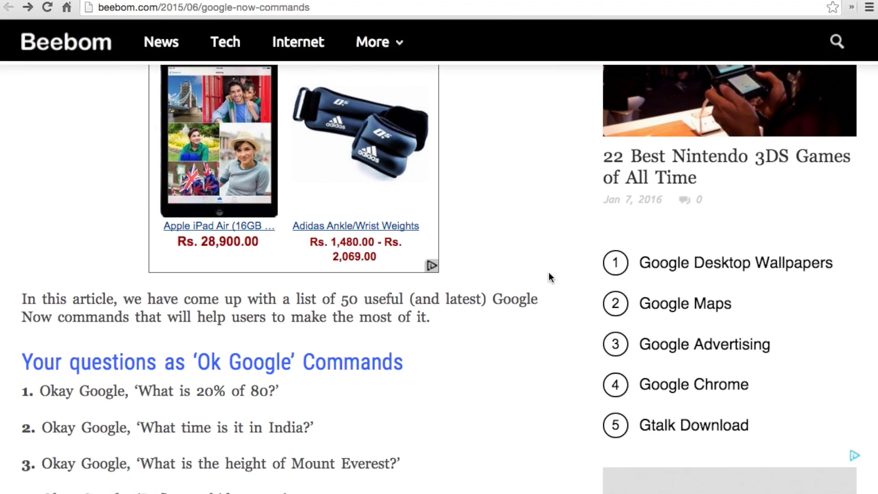
scroll(550, 276, up, 3)
scroll(550, 276, up, 12)
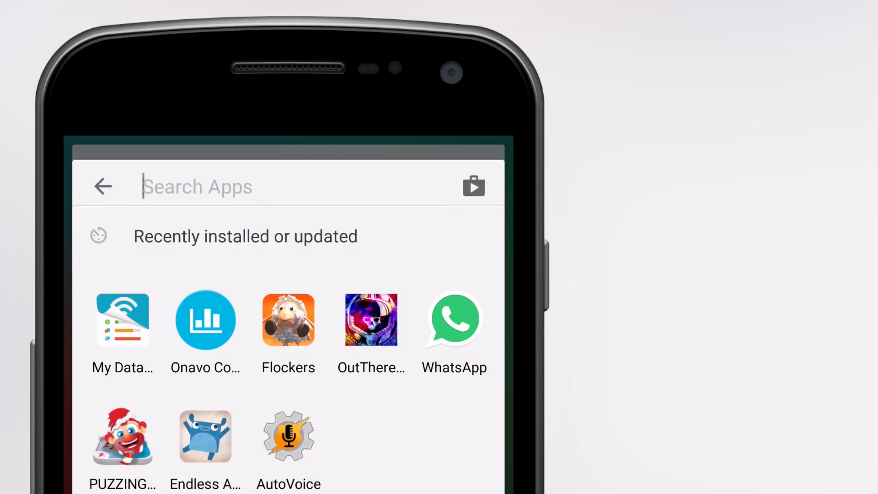
- Search the app drawer for 'task', then trim the query to locate AutoVoice
text(tas)
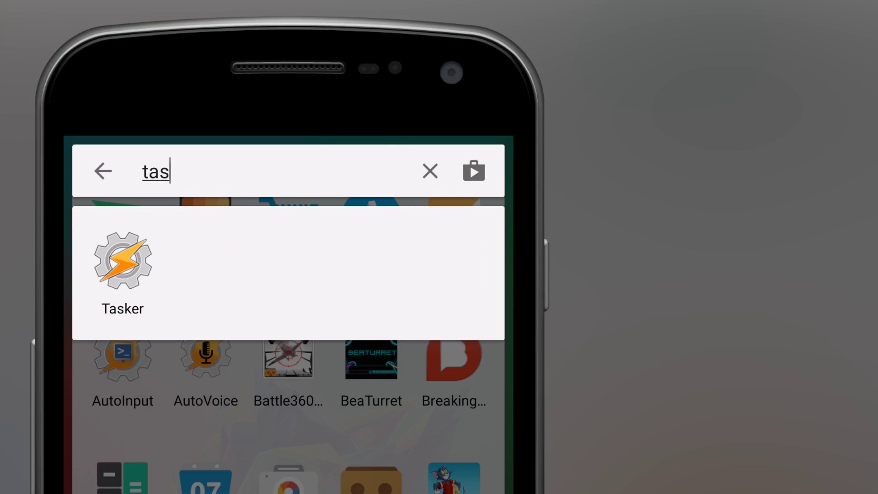
text(k)
key(BackSpace)
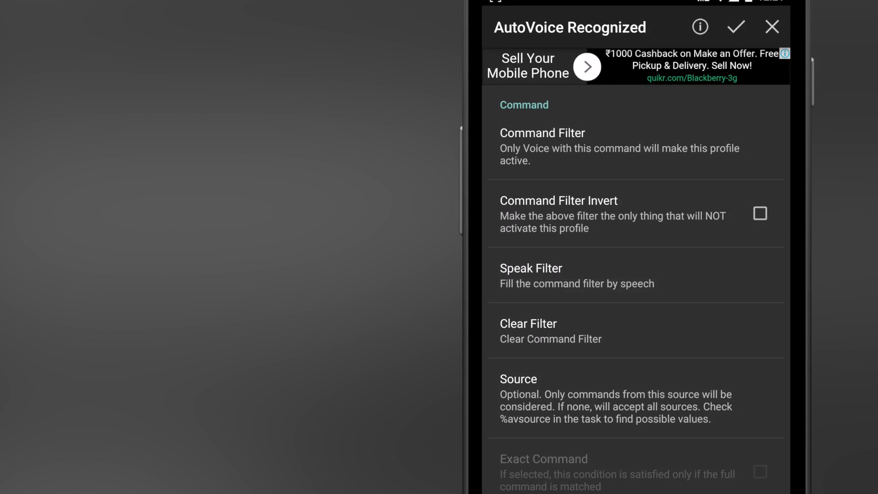
- Speak 'selfie time' as the AutoVoice command filter, accept it, and save
click(576, 276)
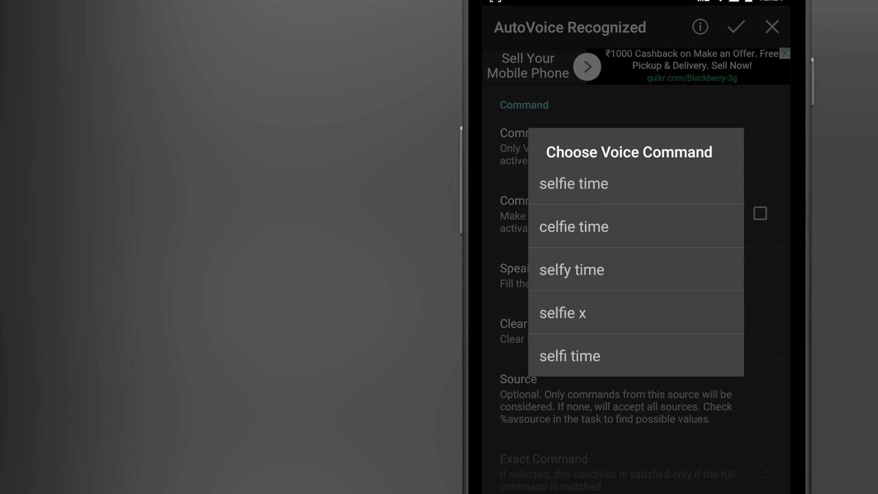
click(574, 184)
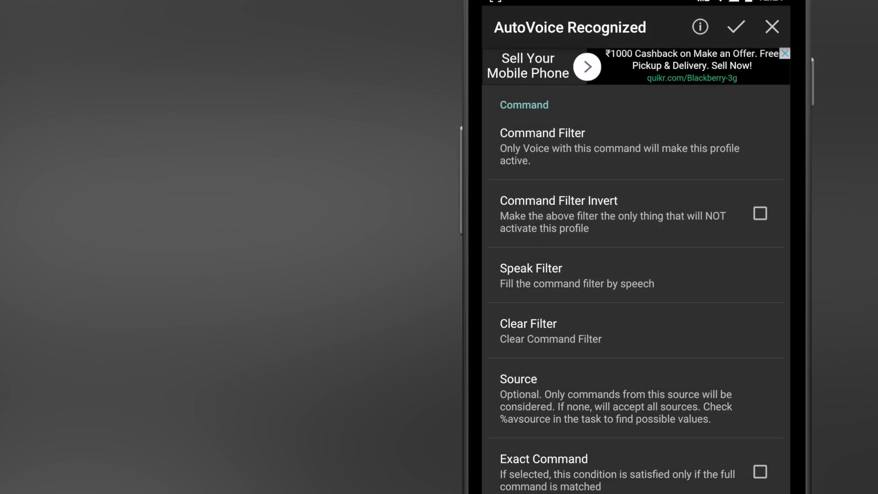
click(736, 27)
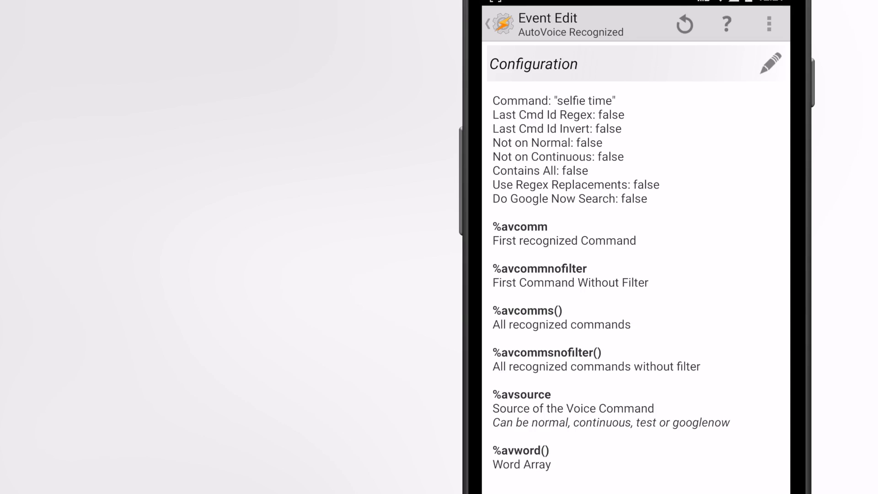
- Assign Take A Picture to the selfie time profile, disable the old selfie profile, and collapse the new one
click(499, 24)
scroll(700, 222, up, 5)
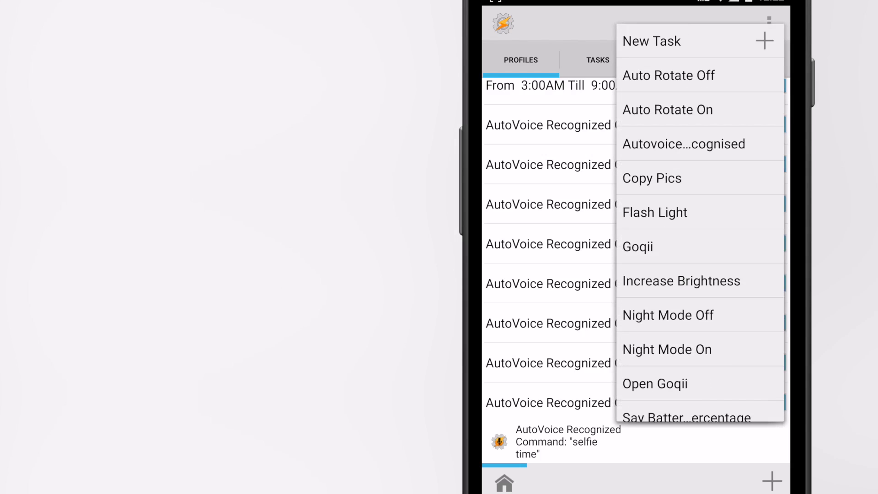
scroll(699, 221, down, 10)
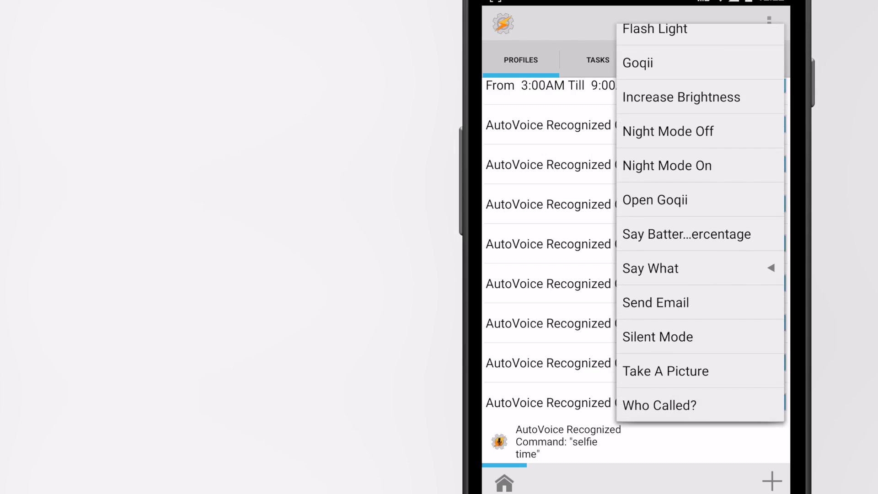
click(665, 371)
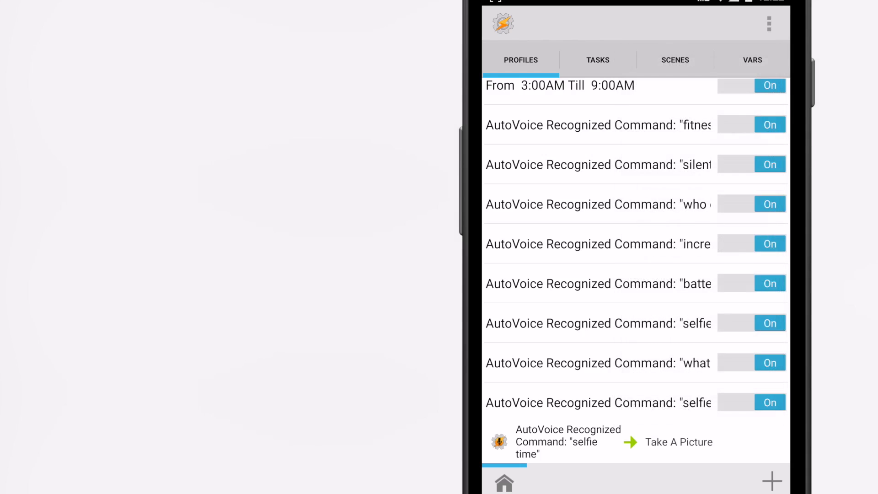
click(770, 323)
click(594, 403)
- Open the Take A Picture task from the Tasks list to view its five actions
click(597, 60)
click(526, 439)
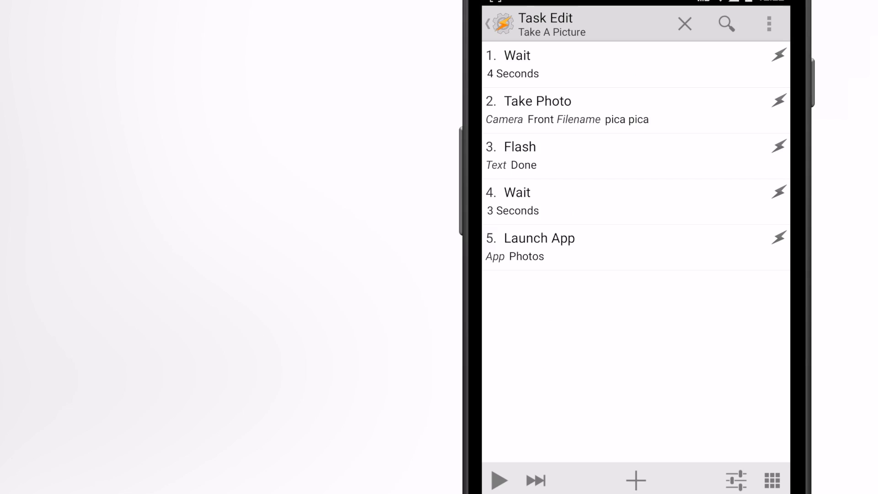